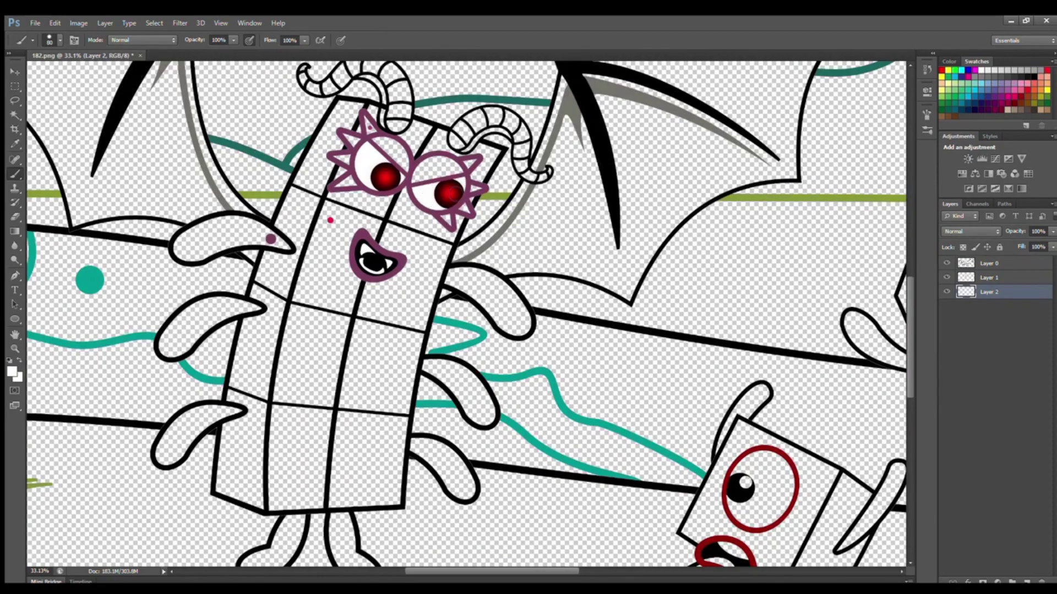
Fill both of the winged monster's curled horns with green on Layer 2
scroll(902, 326, up, 1)
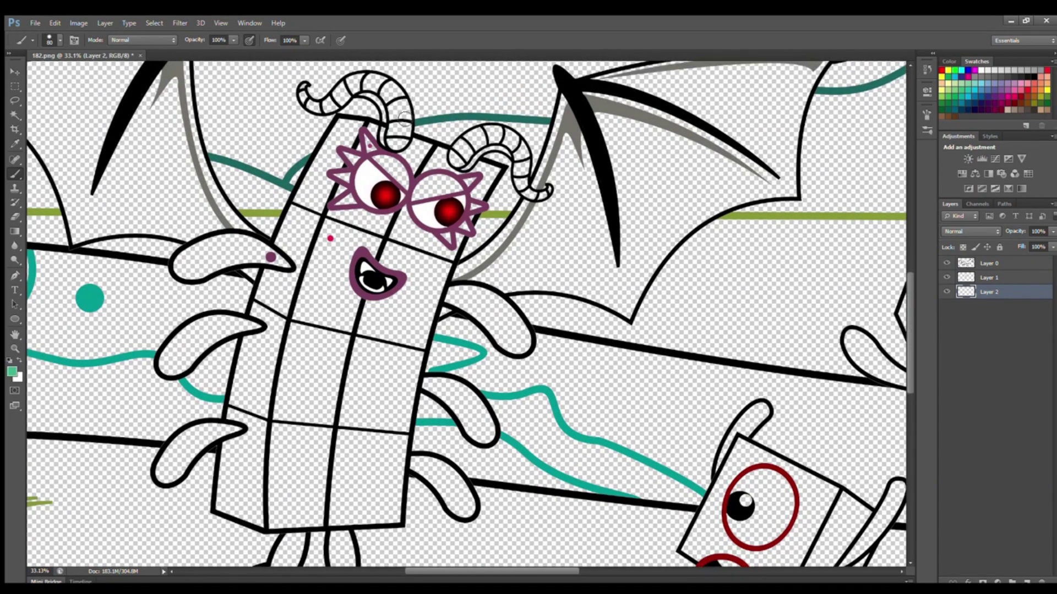
mouse_move(406, 124)
mouse_down()
mouse_move(383, 85)
mouse_move(345, 92)
mouse_up()
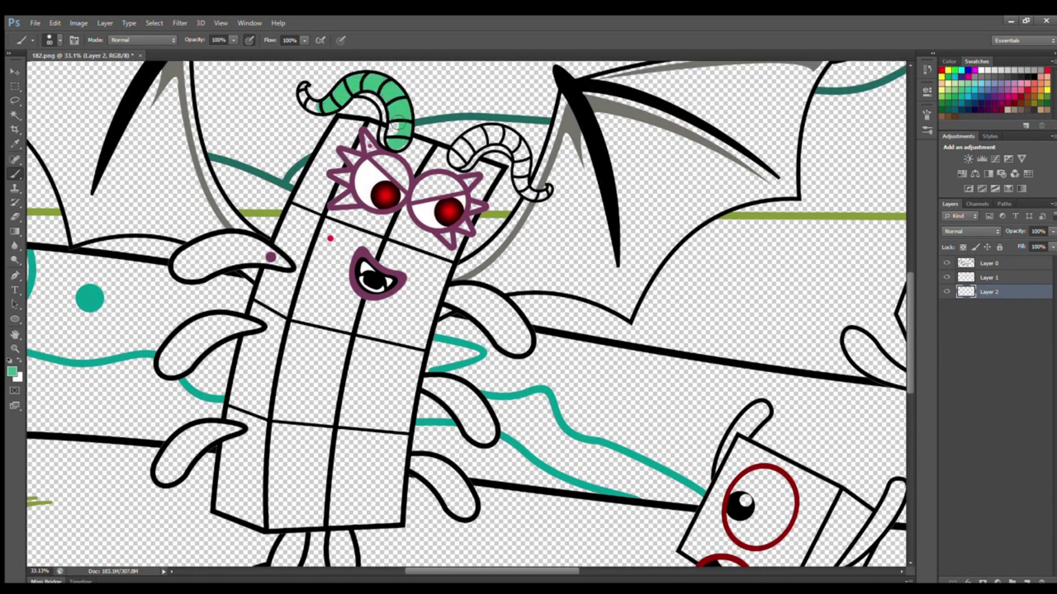
scroll(461, 137, up, 3)
key(bracketright)
mouse_move(449, 175)
mouse_down()
mouse_move(516, 143)
mouse_move(553, 212)
mouse_move(597, 228)
mouse_up()
mouse_move(567, 166)
mouse_down()
mouse_move(485, 131)
mouse_move(467, 162)
mouse_up()
Sample the dark purple dot and fill the winged monster's six arms and both legs with that colour
scroll(484, 142, down, 6)
alt+click(297, 248)
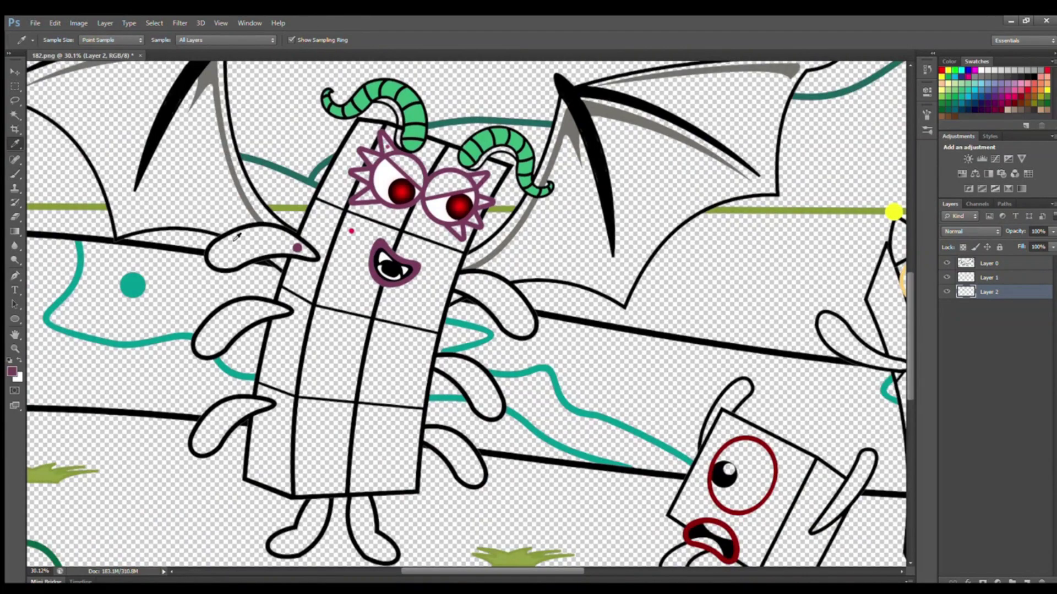
mouse_move(302, 251)
mouse_down()
mouse_move(237, 234)
mouse_move(290, 252)
mouse_move(225, 250)
mouse_up()
mouse_move(284, 311)
mouse_down()
mouse_move(209, 341)
mouse_move(259, 319)
mouse_up()
mouse_move(267, 406)
mouse_down()
mouse_move(208, 426)
mouse_move(205, 449)
mouse_up()
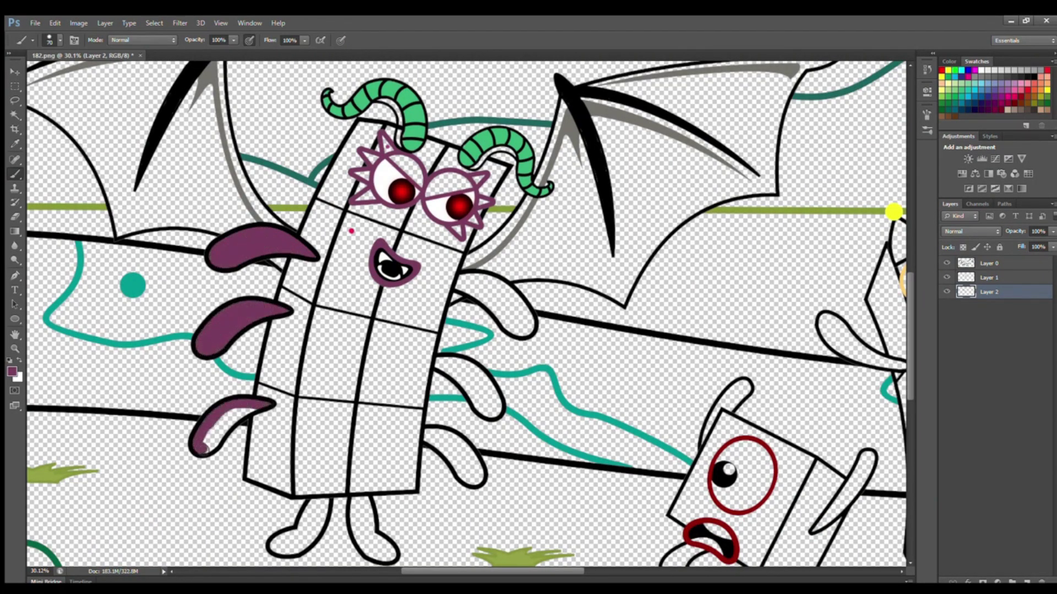
drag(434, 434, 470, 471)
mouse_move(438, 361)
mouse_down()
mouse_move(468, 369)
mouse_move(490, 410)
mouse_up()
mouse_move(475, 281)
mouse_down()
mouse_move(512, 294)
mouse_move(507, 320)
mouse_move(459, 287)
mouse_move(489, 290)
mouse_up()
mouse_move(363, 487)
mouse_down()
mouse_move(369, 547)
mouse_move(388, 548)
mouse_move(365, 505)
mouse_move(283, 545)
mouse_move(315, 518)
mouse_up()
Add a layer beneath Layer 2 and fill the monster's eyelids and eye spikes with purple
key(ctrl+shift+alt+n)
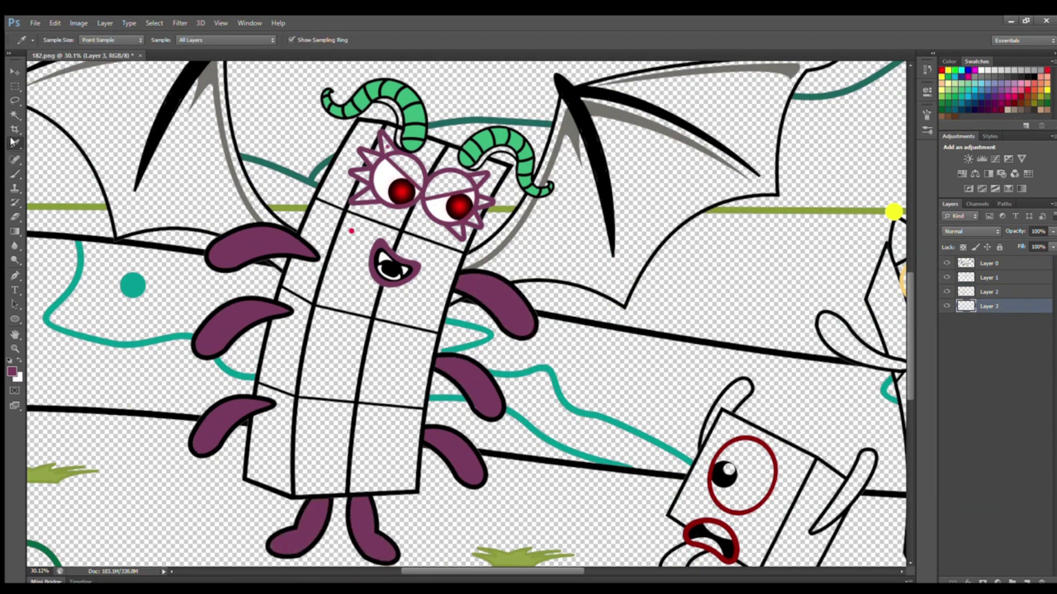
scroll(380, 233, up, 2)
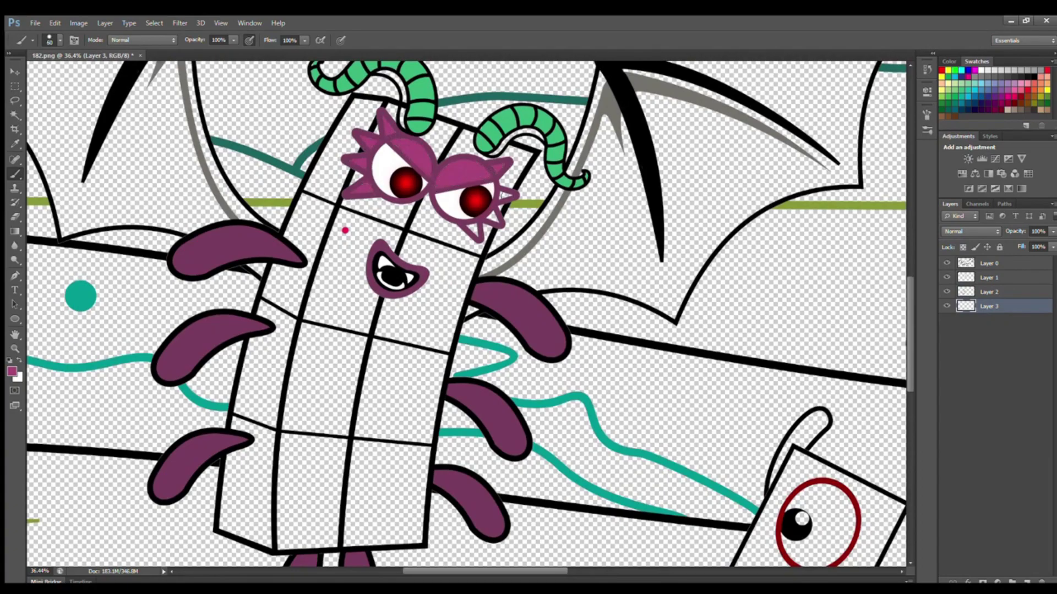
Shade the underside of the monster's horn with a darker green, R 45, G 137, B 90
click(15, 144)
click(488, 138)
click(949, 62)
drag(1007, 90, 995, 89)
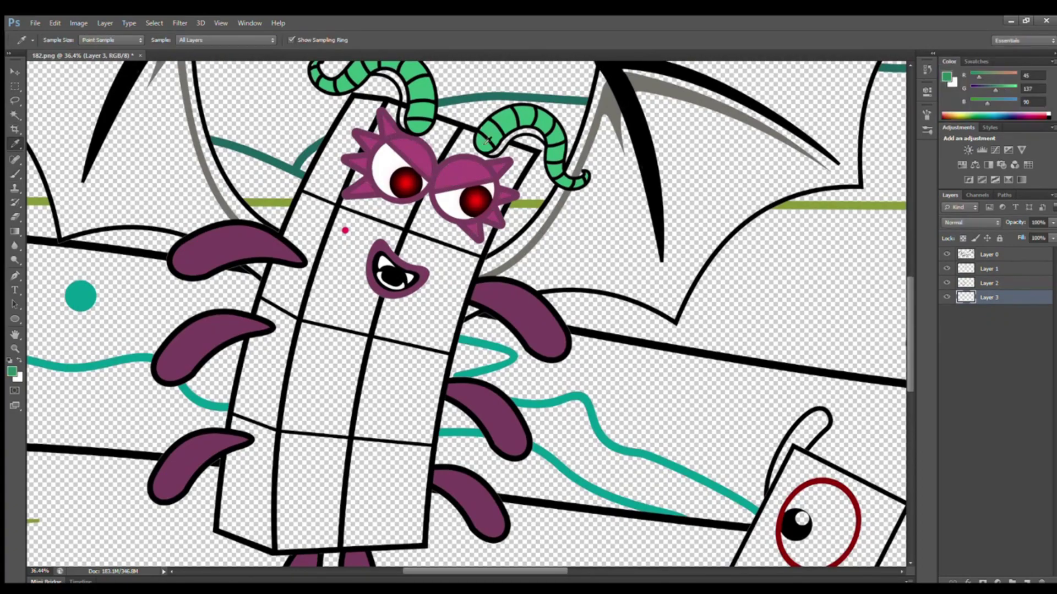
click(15, 174)
drag(493, 152, 499, 148)
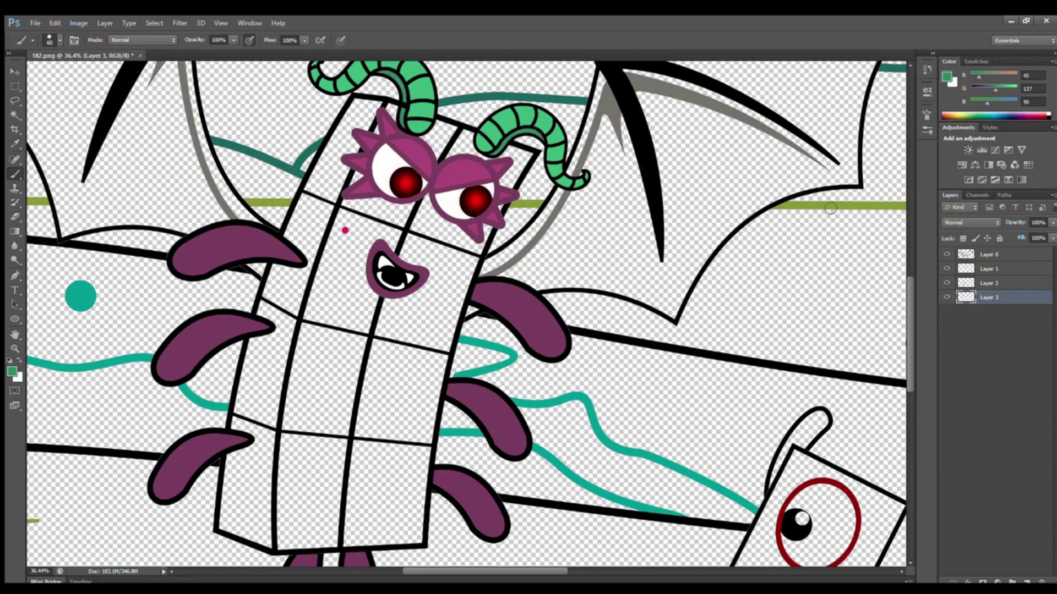
Add a layer beneath Layer 3 and fill the monster's front body blocks with the pink sampled from the dot
key(ctrl+shift+alt+n)
alt+click(345, 230)
drag(356, 204, 302, 367)
scroll(302, 372, down, 2)
mouse_move(302, 372)
mouse_down()
mouse_move(286, 521)
mouse_move(363, 513)
mouse_move(400, 495)
mouse_move(437, 297)
mouse_up()
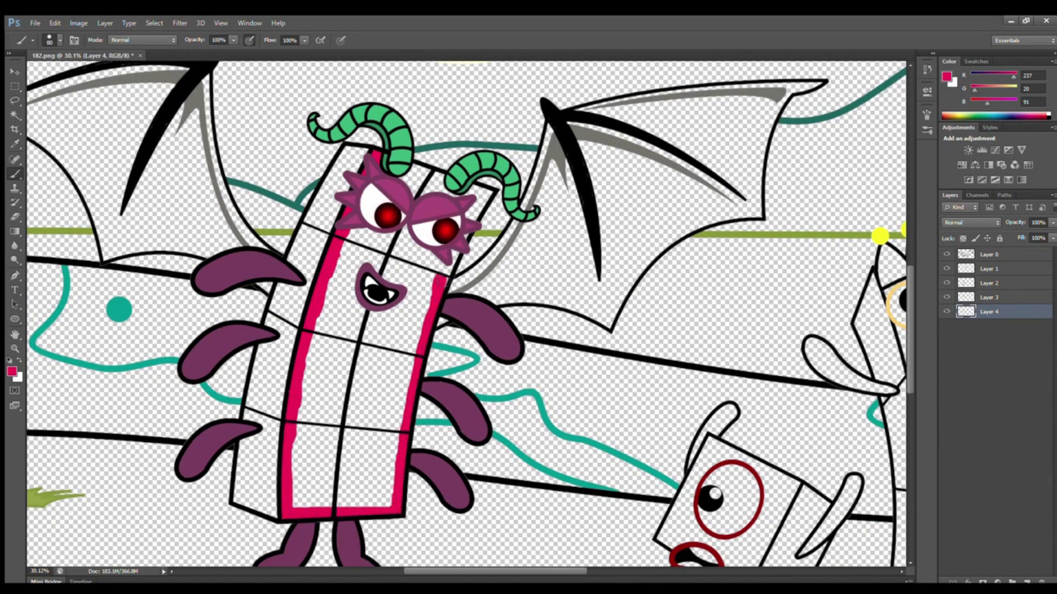
key(bracketright)
key(bracketright)
key(bracketright)
mouse_move(414, 215)
mouse_down()
mouse_move(432, 227)
mouse_move(367, 242)
mouse_move(406, 368)
mouse_move(334, 404)
mouse_move(307, 471)
mouse_move(352, 497)
mouse_up()
Add a layer beneath Layer 4 and fill the monster's side faces with a darker pink, R 212, G 21, B 83
ctrl+click(1026, 582)
click(946, 76)
key(Return)
mouse_move(358, 158)
mouse_down()
mouse_move(288, 326)
mouse_move(251, 503)
mouse_move(274, 496)
mouse_move(366, 195)
mouse_up()
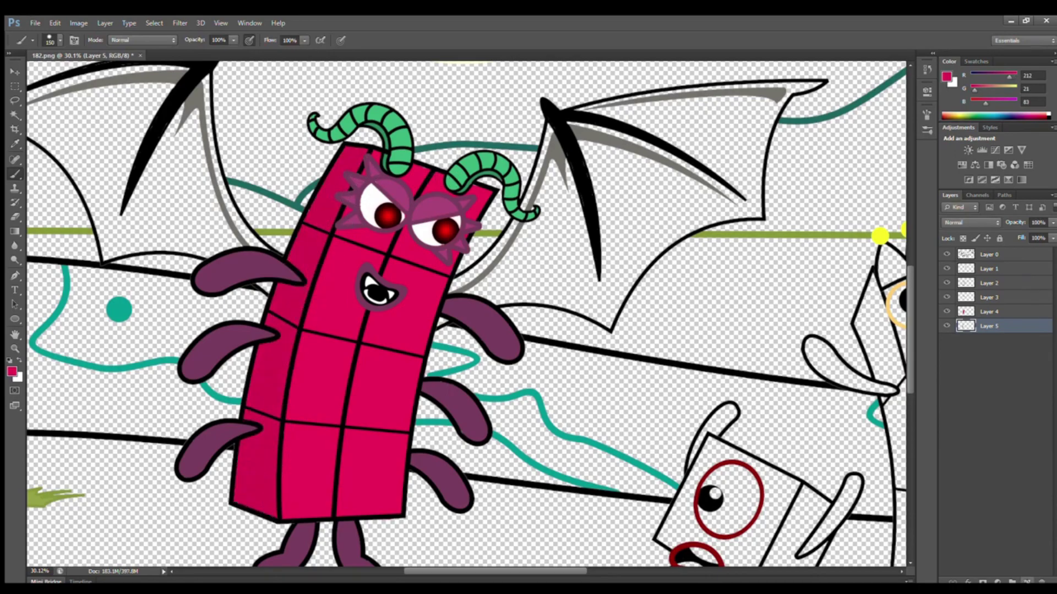
Add a layer beneath Layer 5 and fill the monster's left wing with dark grey, R 65, G 64, B 73
ctrl+click(1026, 581)
drag(470, 247, 607, 359)
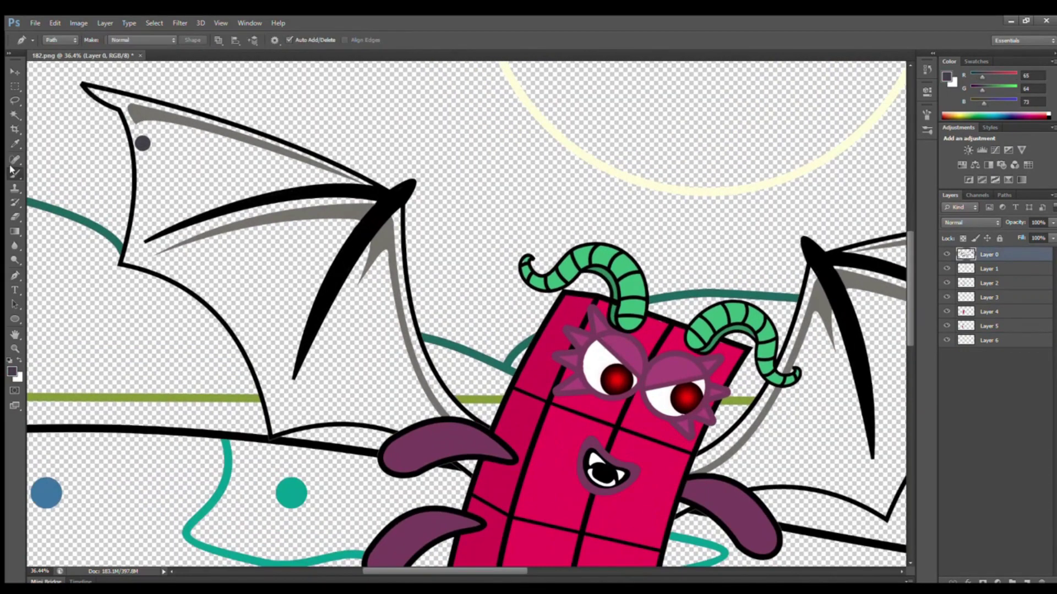
click(15, 173)
click(990, 340)
drag(93, 92, 213, 136)
mouse_move(295, 159)
mouse_down()
mouse_move(377, 200)
mouse_move(396, 227)
mouse_move(405, 323)
mouse_move(467, 465)
mouse_up()
mouse_move(367, 414)
mouse_down()
mouse_move(302, 421)
mouse_move(271, 396)
mouse_move(230, 314)
mouse_move(184, 275)
mouse_move(126, 256)
mouse_move(138, 249)
mouse_move(145, 187)
mouse_move(137, 118)
mouse_move(318, 186)
mouse_move(372, 220)
mouse_move(359, 224)
mouse_move(361, 249)
mouse_move(199, 268)
mouse_move(383, 266)
mouse_move(256, 290)
mouse_move(328, 414)
mouse_move(370, 323)
mouse_move(332, 394)
mouse_move(360, 367)
mouse_up()
key(bracketright)
key(bracketright)
key(bracketright)
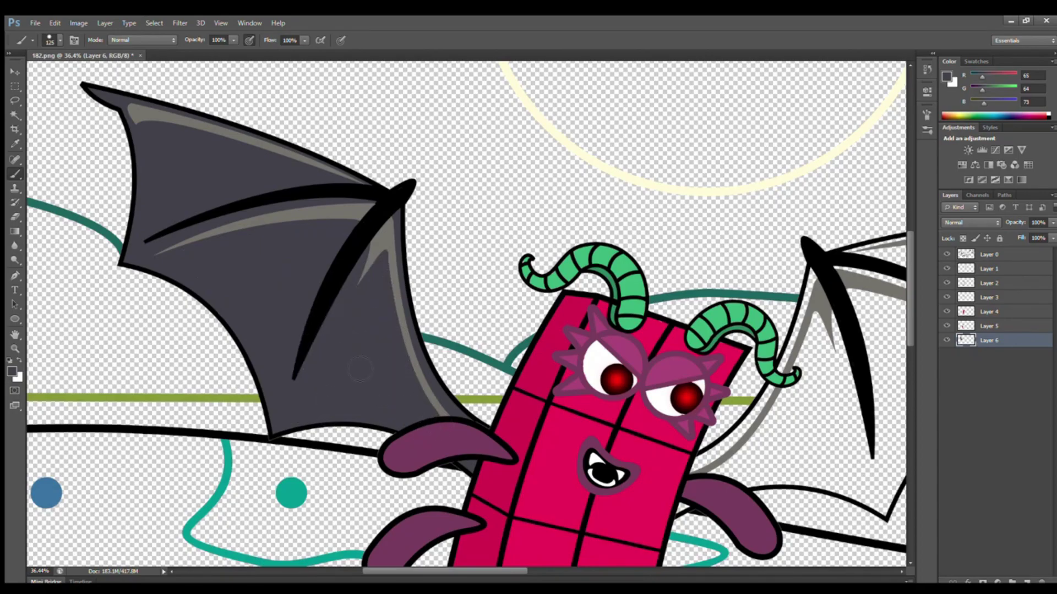
Fill the monster's right wing with the same dark grey, enlarging the brush for the wide membrane areas
scroll(486, 542, right, 5)
drag(450, 447, 480, 410)
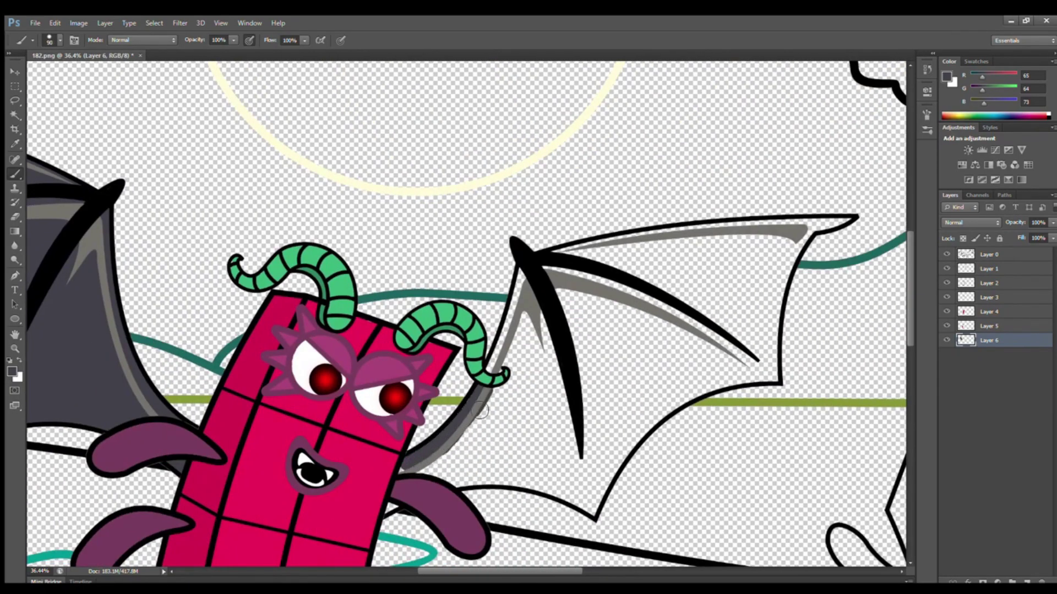
mouse_move(523, 297)
mouse_down()
mouse_move(578, 254)
mouse_move(781, 233)
mouse_move(777, 384)
mouse_move(667, 421)
mouse_move(593, 512)
mouse_move(488, 478)
mouse_move(528, 385)
mouse_move(793, 247)
mouse_move(566, 324)
mouse_move(767, 378)
mouse_move(512, 407)
mouse_move(611, 413)
mouse_up()
key(bracketright)
key(bracketright)
key(bracketright)
key(bracketright)
key(bracketright)
scroll(499, 255, down, 10)
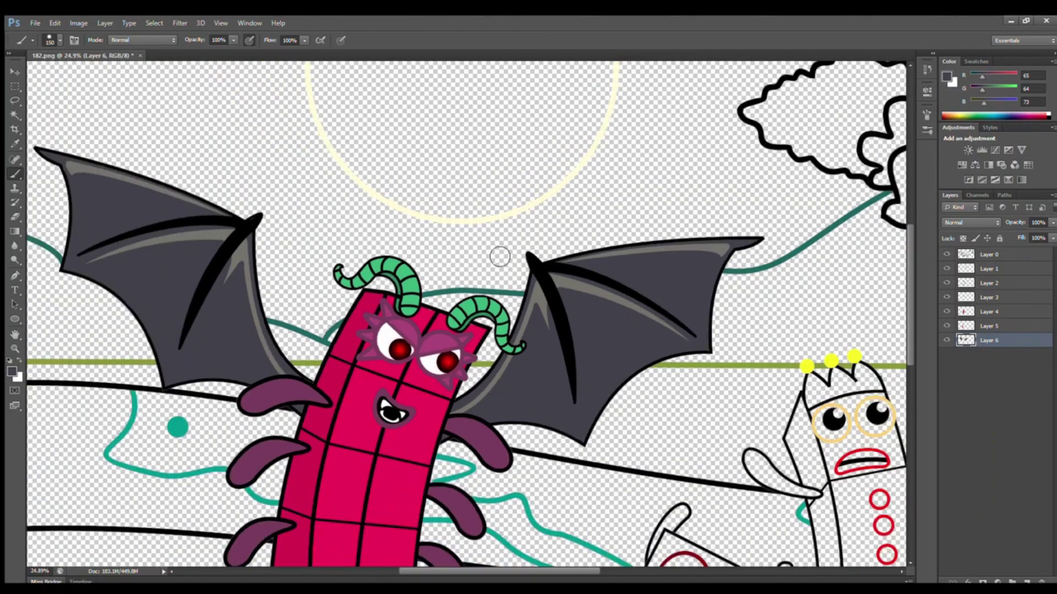
Fill the white of the small cube character's eye on Layer 2
scroll(585, 447, up, 12)
click(992, 283)
click(976, 62)
click(981, 70)
key(bracketleft)
mouse_move(426, 339)
mouse_down()
mouse_move(491, 350)
mouse_move(479, 283)
mouse_move(447, 305)
mouse_move(476, 328)
mouse_up()
Sample the cube's dark red eye outline and fill its right arm and both legs with that colour
click(15, 144)
click(508, 314)
click(948, 62)
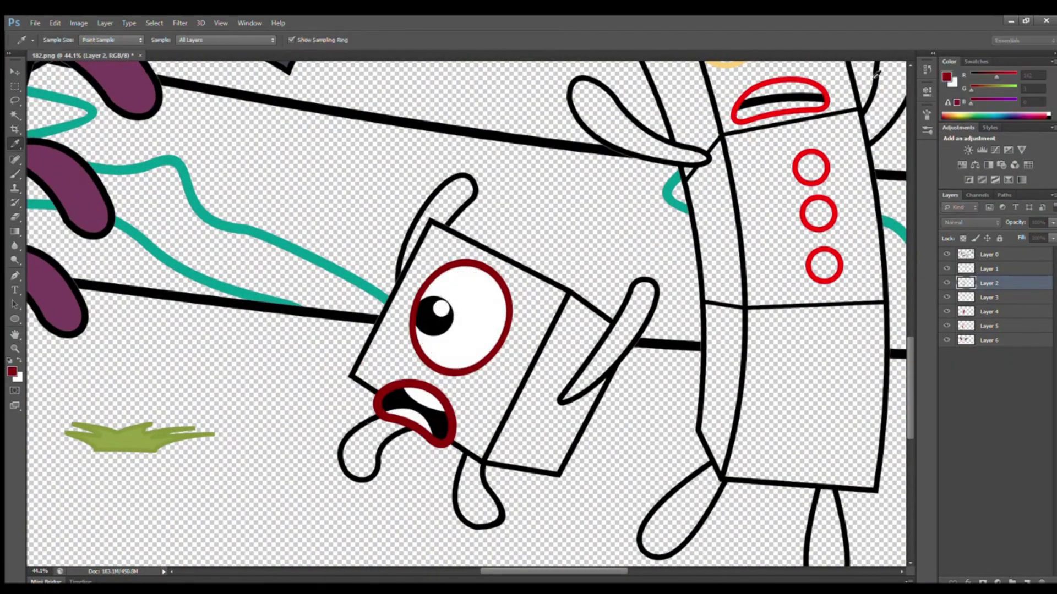
key(b)
drag(468, 465, 473, 498)
mouse_move(648, 294)
mouse_down()
mouse_move(617, 356)
mouse_move(583, 392)
mouse_move(639, 300)
mouse_up()
key(bracketright)
key(bracketright)
mouse_move(382, 427)
mouse_down()
mouse_move(362, 444)
mouse_move(368, 474)
mouse_move(382, 441)
mouse_up()
Fill the cube's raised left arm with the same dark red
click(976, 61)
click(981, 70)
key(x)
drag(463, 186, 448, 208)
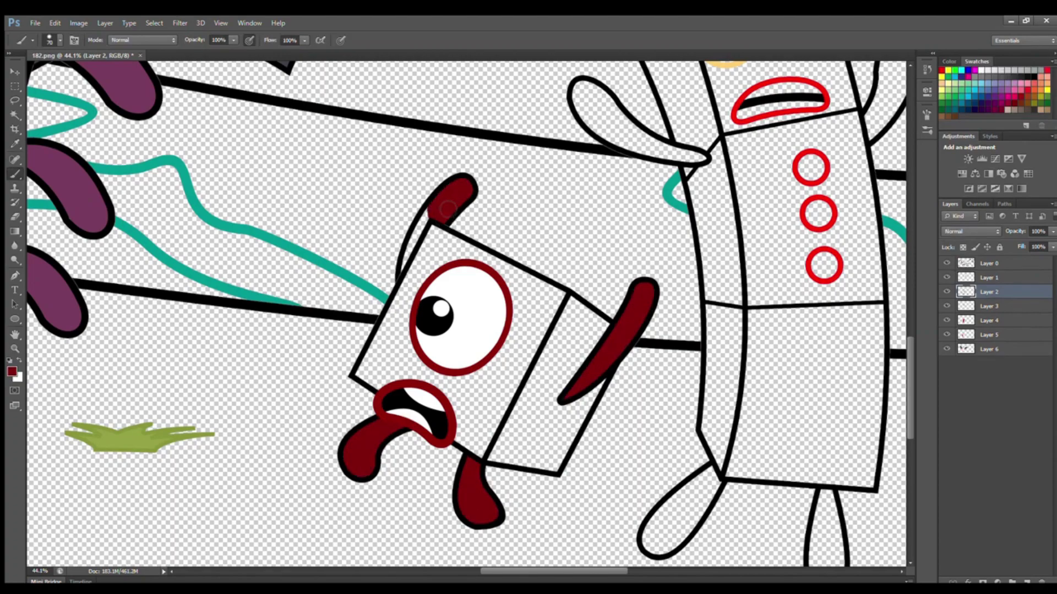
drag(406, 261, 403, 268)
Pick a bright red and fill the cube's front face on Layer 3
click(989, 306)
click(948, 62)
click(365, 98)
click(470, 104)
key(bracketright)
key(bracketright)
key(bracketright)
mouse_move(433, 235)
mouse_down()
mouse_move(479, 256)
mouse_move(533, 362)
mouse_move(384, 389)
mouse_move(432, 250)
mouse_move(503, 361)
mouse_move(418, 400)
mouse_move(385, 375)
mouse_up()
Pick a darker red and fill the cube's side face on Layer 4
click(988, 312)
click(12, 372)
click(366, 140)
click(469, 105)
mouse_move(577, 313)
mouse_down()
mouse_move(595, 404)
mouse_move(542, 392)
mouse_move(531, 435)
mouse_up()
Fill the crowned character's eyes with white on Layer 1
scroll(424, 476, down, 4)
drag(908, 337, 908, 336)
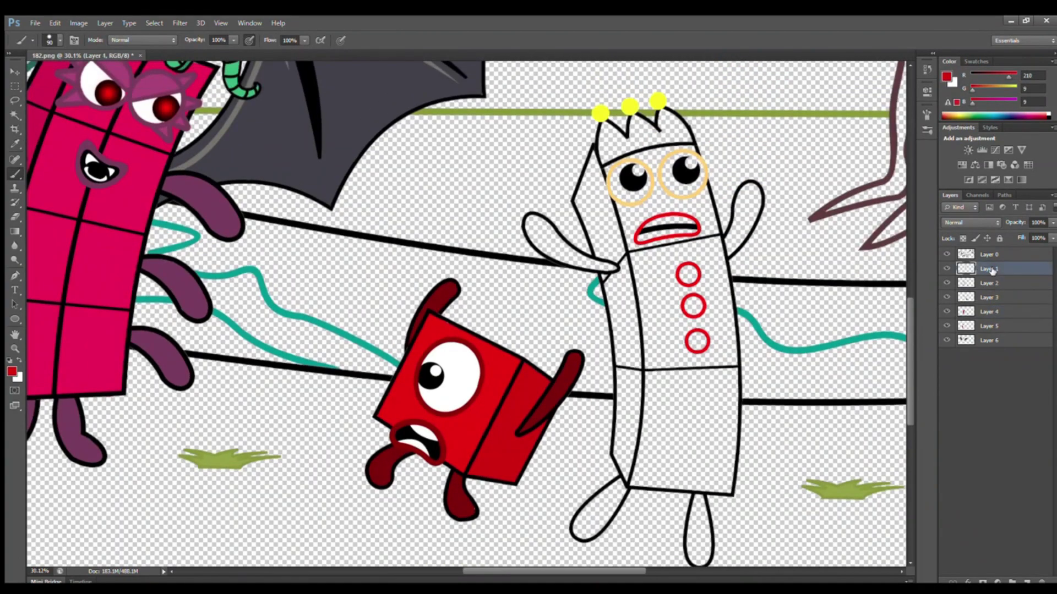
click(990, 269)
click(976, 62)
click(981, 70)
scroll(649, 223, up, 2)
scroll(681, 474, down, 1)
scroll(694, 218, left, 1)
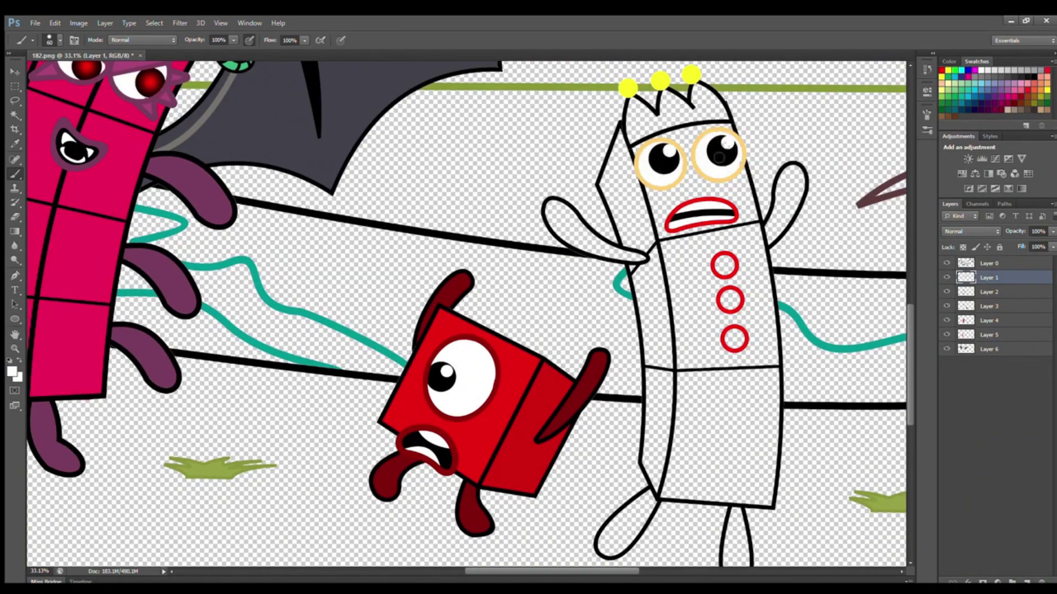
Fill the crowned character's buttons and crown with the sampled red, and its arms and legs with darker red R 218, G 15, B 15
alt+click(719, 263)
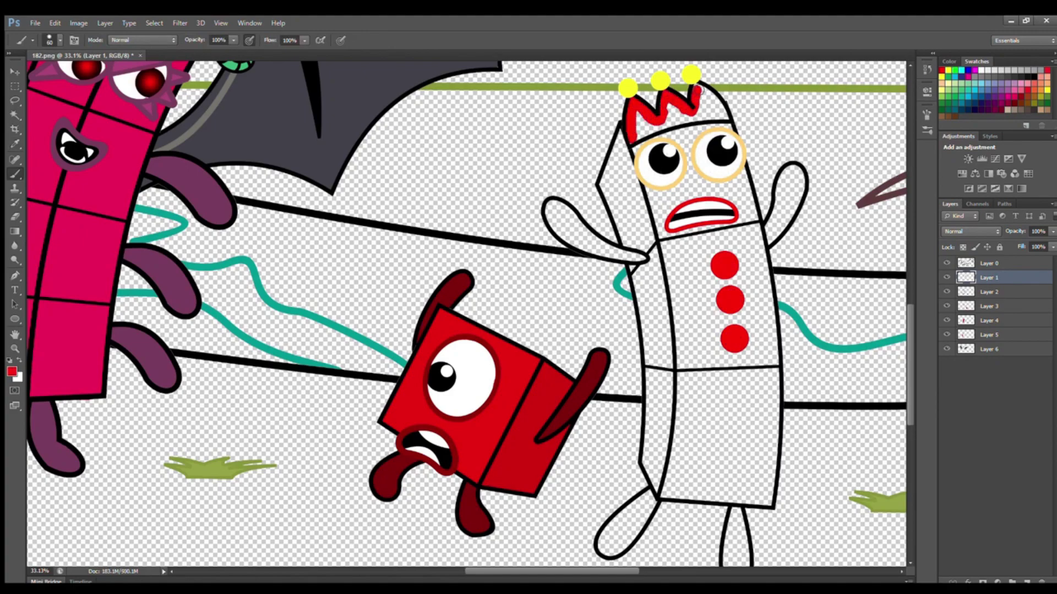
click(948, 62)
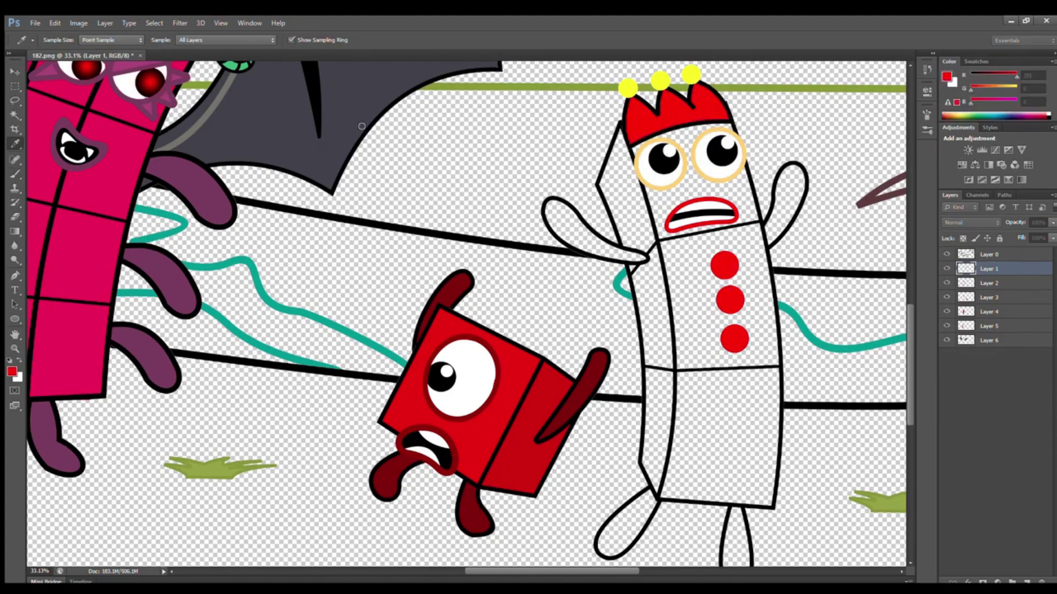
drag(771, 231, 785, 179)
mouse_move(641, 259)
mouse_down()
mouse_move(554, 210)
mouse_move(584, 238)
mouse_move(564, 225)
mouse_up()
scroll(735, 487, down, 1)
drag(735, 488, 735, 497)
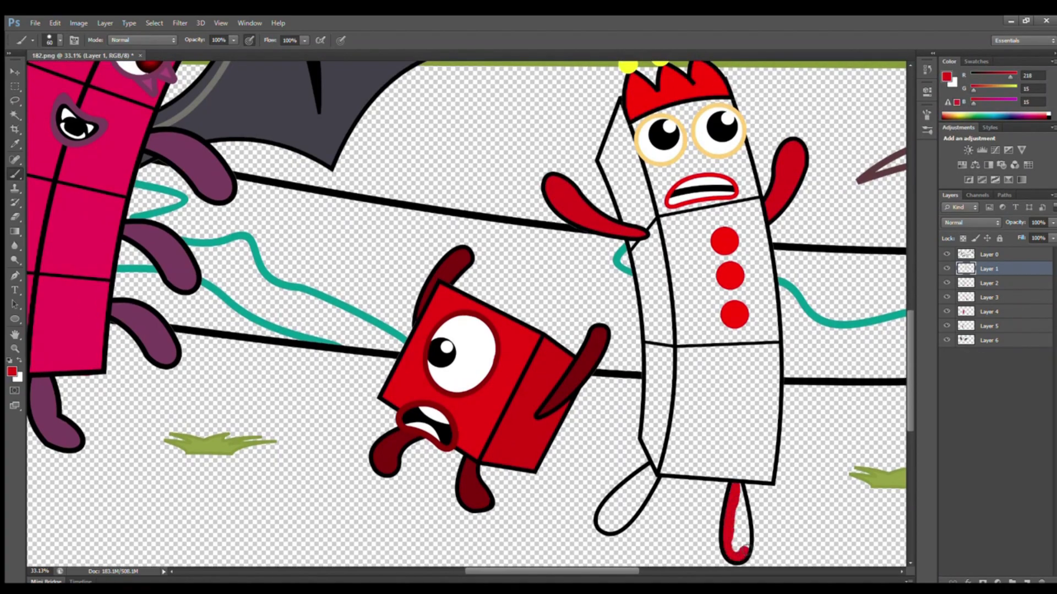
Fill the crowned character's front body blocks on Layer 2 with the yellow sampled from the crown's tip
click(989, 283)
scroll(661, 220, up, 1)
alt+click(661, 94)
mouse_move(644, 165)
mouse_down()
mouse_move(675, 278)
mouse_move(682, 453)
mouse_up()
mouse_move(681, 509)
mouse_down()
mouse_move(766, 513)
mouse_move(767, 311)
mouse_up()
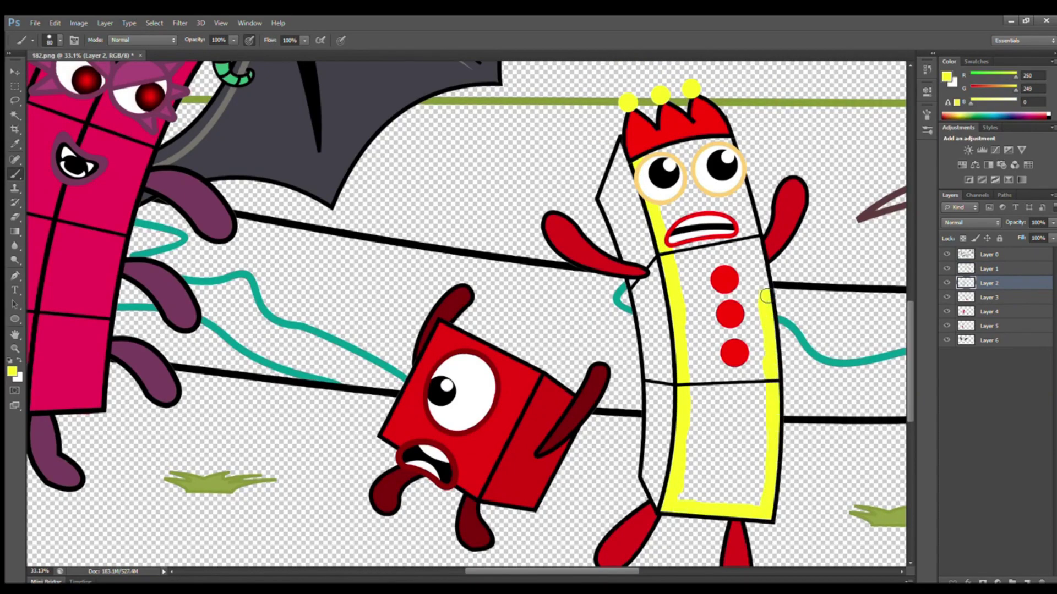
key(bracketright)
key(bracketright)
key(bracketright)
key(bracketright)
mouse_move(665, 213)
mouse_down()
mouse_move(716, 231)
mouse_move(708, 412)
mouse_move(749, 500)
mouse_move(679, 498)
mouse_up()
Fill the crowned character's side faces on Layer 3 with a darker yellow, R 217, G 216, B 11
click(946, 76)
click(364, 132)
key(Return)
click(994, 297)
mouse_move(622, 157)
mouse_down()
mouse_move(621, 205)
mouse_move(659, 320)
mouse_move(656, 493)
mouse_up()
drag(656, 492, 643, 215)
Sample the tree's brown outline and fill its trunk, roots and branches on Layer 1
scroll(720, 397, down, 9)
click(997, 269)
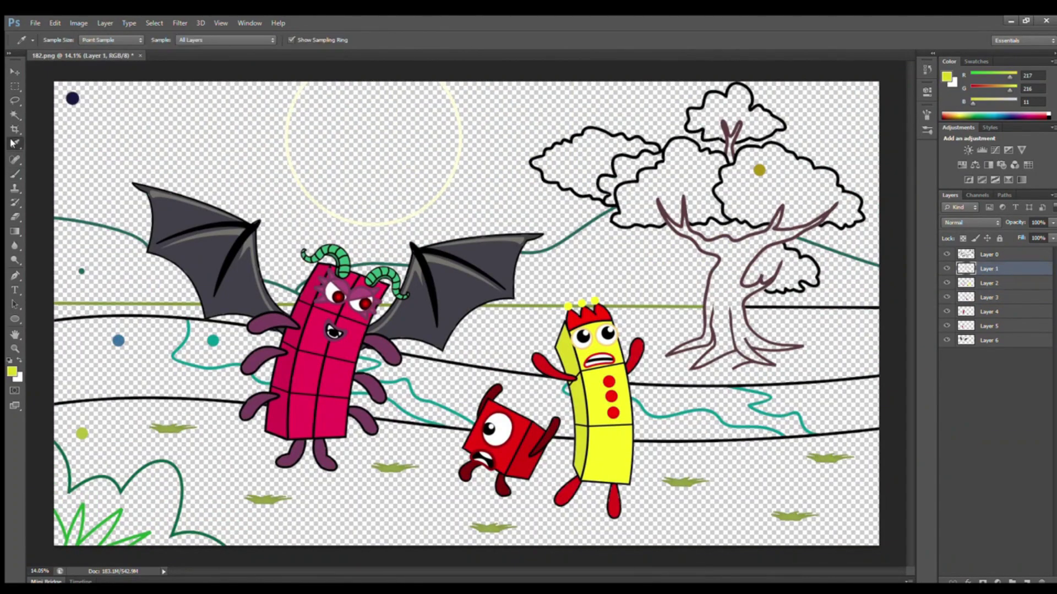
scroll(800, 185, up, 4)
alt+click(682, 284)
key(b)
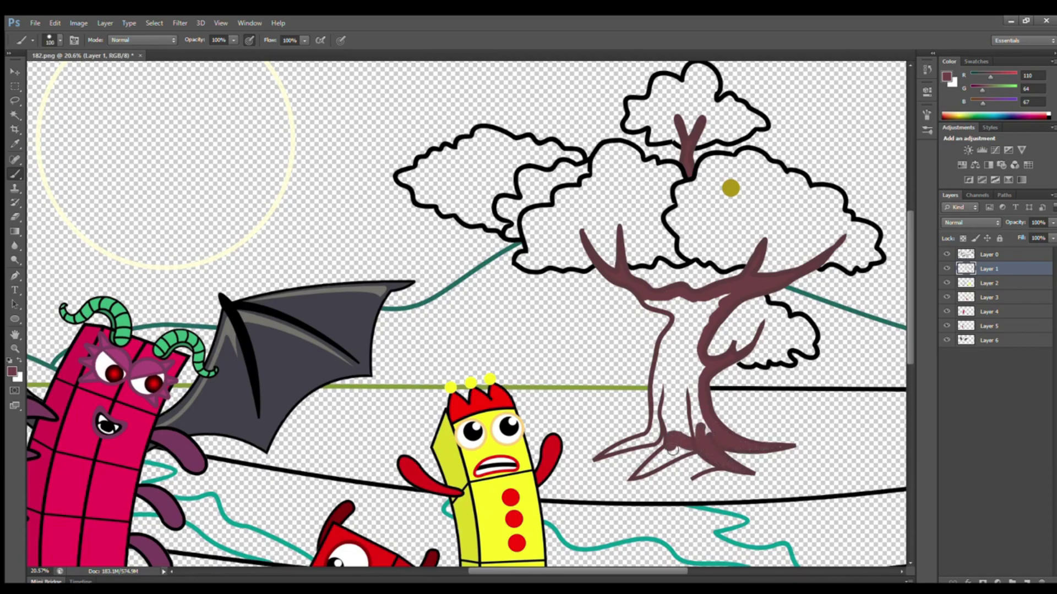
mouse_move(661, 372)
mouse_down()
mouse_move(688, 307)
mouse_move(674, 367)
mouse_move(677, 424)
mouse_up()
key(bracketright)
key(bracketright)
Sample the mustard dot and fill the tree's topmost foliage clump on Layer 2
click(989, 283)
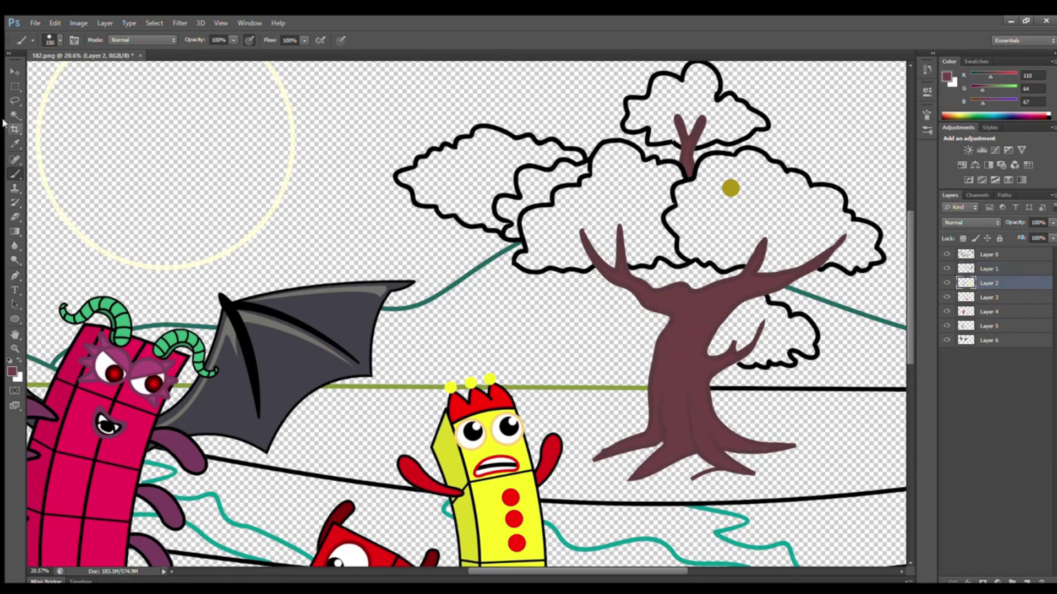
alt+click(730, 188)
drag(674, 131, 660, 140)
mouse_move(641, 105)
mouse_down()
mouse_move(691, 76)
mouse_move(758, 120)
mouse_move(668, 113)
mouse_move(742, 131)
mouse_move(699, 118)
mouse_up()
Fill the tree's wide foliage clumps and the small clump beside the trunk with the same mustard colour
mouse_move(833, 261)
mouse_down()
mouse_move(846, 219)
mouse_move(749, 155)
mouse_move(675, 172)
mouse_move(623, 150)
mouse_up()
mouse_move(526, 143)
mouse_down()
mouse_move(461, 145)
mouse_move(411, 175)
mouse_up()
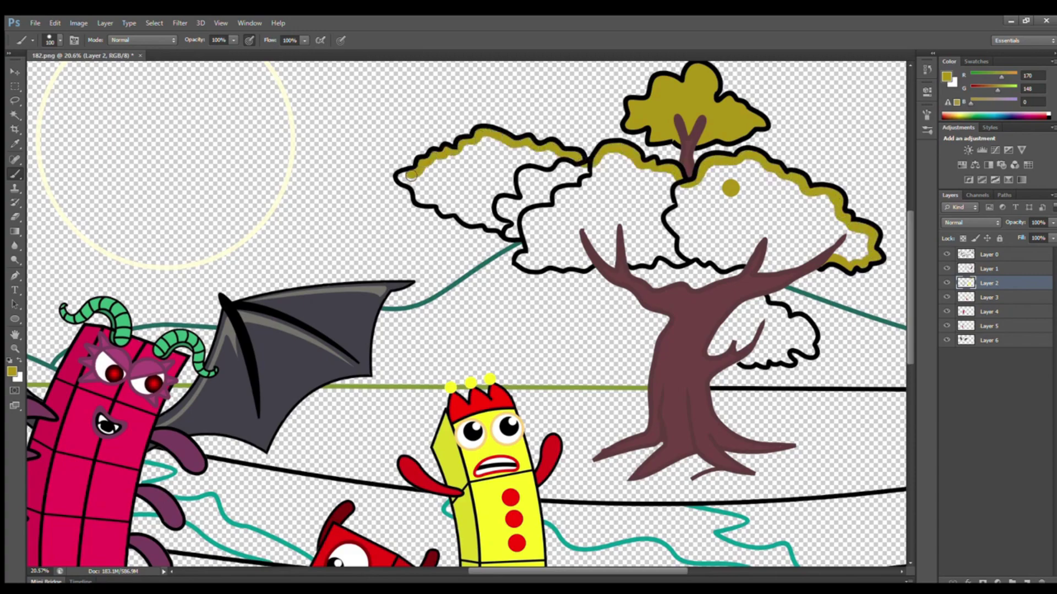
drag(452, 212, 551, 264)
drag(647, 261, 763, 272)
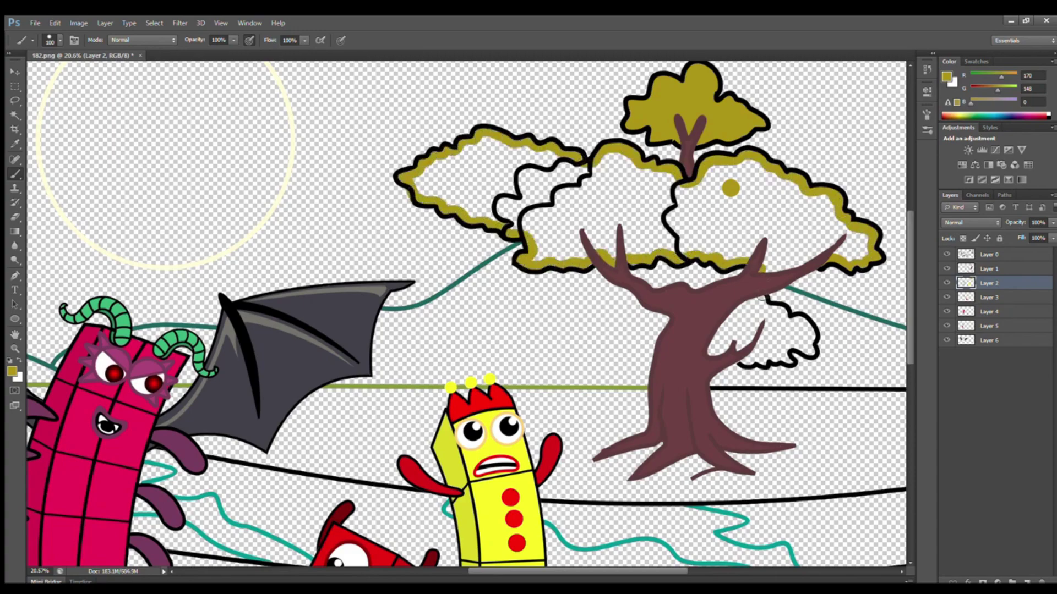
mouse_move(785, 355)
mouse_down()
mouse_move(735, 330)
mouse_move(770, 329)
mouse_up()
key(])
key(])
key(])
key(])
mouse_move(864, 242)
mouse_down()
mouse_move(845, 250)
mouse_move(727, 196)
mouse_move(714, 246)
mouse_move(470, 168)
mouse_move(658, 187)
mouse_move(572, 214)
mouse_move(628, 217)
mouse_up()
Add a layer beneath Layer 6 and fill the grass band below the horizon with the olive green sampled from the horizon line
scroll(731, 276, down, 5)
scroll(732, 276, up, 1)
click(1003, 340)
ctrl+click(1026, 581)
click(13, 144)
click(69, 303)
click(15, 188)
key(b)
drag(56, 310, 241, 323)
mouse_move(392, 344)
mouse_down()
mouse_move(453, 360)
mouse_move(493, 317)
mouse_up()
key(bracketright)
key(bracketright)
key(bracketright)
mouse_move(601, 320)
mouse_down()
mouse_move(698, 318)
mouse_move(884, 348)
mouse_move(759, 374)
mouse_move(520, 367)
mouse_move(558, 354)
mouse_move(780, 366)
mouse_move(858, 344)
mouse_up()
Paint over the black horizon line beside the tree on Layer 0 with olive green
scroll(849, 332, up, 6)
click(988, 255)
scroll(703, 325, up, 1)
key(bracketleft)
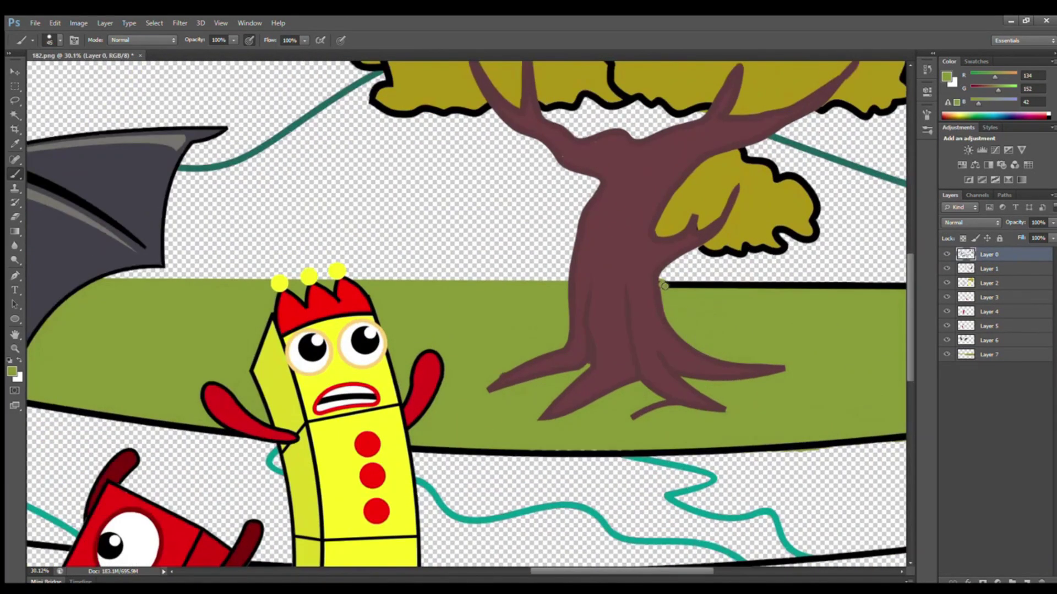
scroll(663, 284, down, 3)
key(bracketright)
key(bracketright)
key(bracketright)
key(bracketright)
key(bracketright)
key(bracketright)
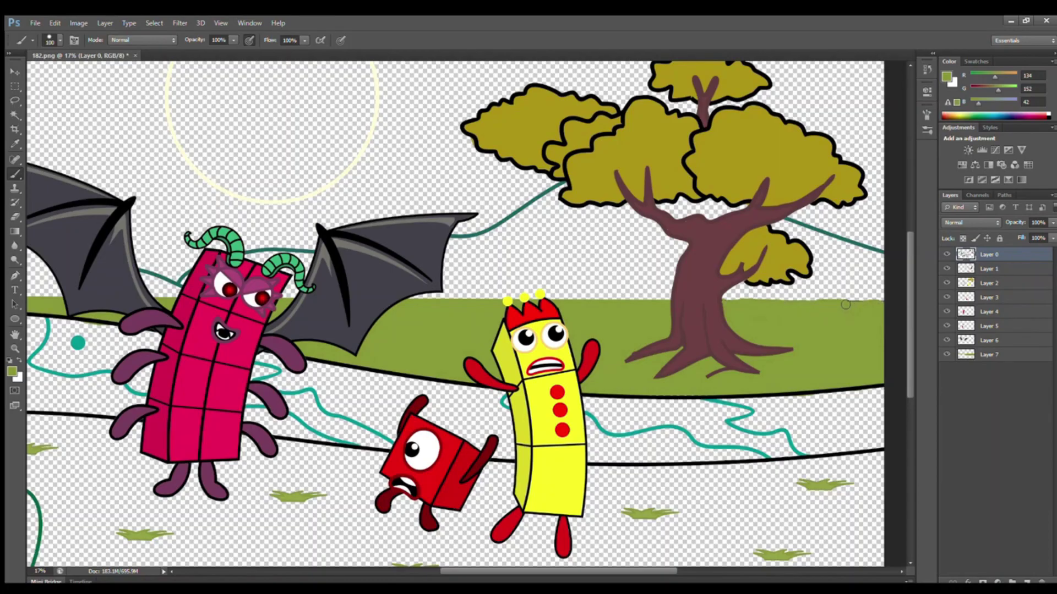
Fill the remaining grass at the canvas's left edge on Layer 7 with the olive green
scroll(789, 328, down, 2)
click(989, 355)
scroll(82, 319, up, 1)
drag(56, 318, 99, 322)
scroll(78, 408, down, 1)
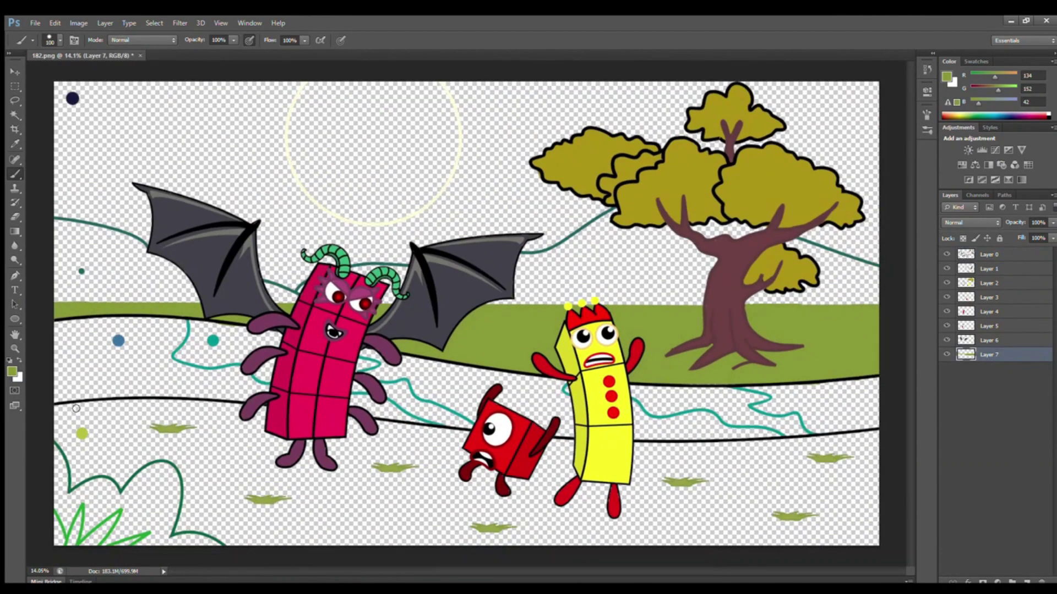
Add a layer beneath Layer 7, sample the teal dot and paint along the inside of the river's left ripple
scroll(93, 418, up, 1)
click(1027, 581)
drag(989, 354, 989, 376)
alt+click(222, 333)
key(bracketright)
key(bracketright)
mouse_move(200, 315)
mouse_down()
mouse_move(190, 351)
mouse_move(452, 405)
mouse_up()
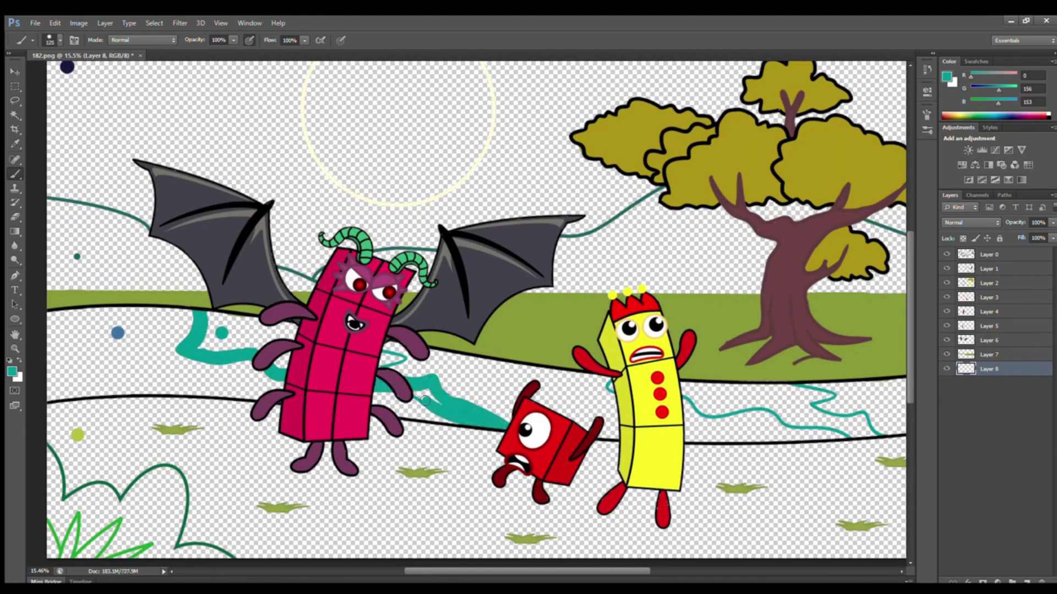
Fill the rest of the left ripple and the whole right ripple of the river with teal
drag(399, 360, 387, 361)
key(bracketright)
key(bracketright)
key(bracketright)
mouse_move(274, 334)
mouse_down()
mouse_move(212, 325)
mouse_move(281, 360)
mouse_up()
drag(615, 387, 860, 428)
drag(796, 393, 699, 387)
Add a layer beneath Layer 8, sample the blue dot and paint along the river's lower-left bank
key(bracketright)
click(1027, 581)
drag(989, 369, 988, 389)
scroll(755, 404, down, 1)
scroll(755, 404, up, 1)
drag(565, 571, 561, 571)
scroll(470, 289, down, 1)
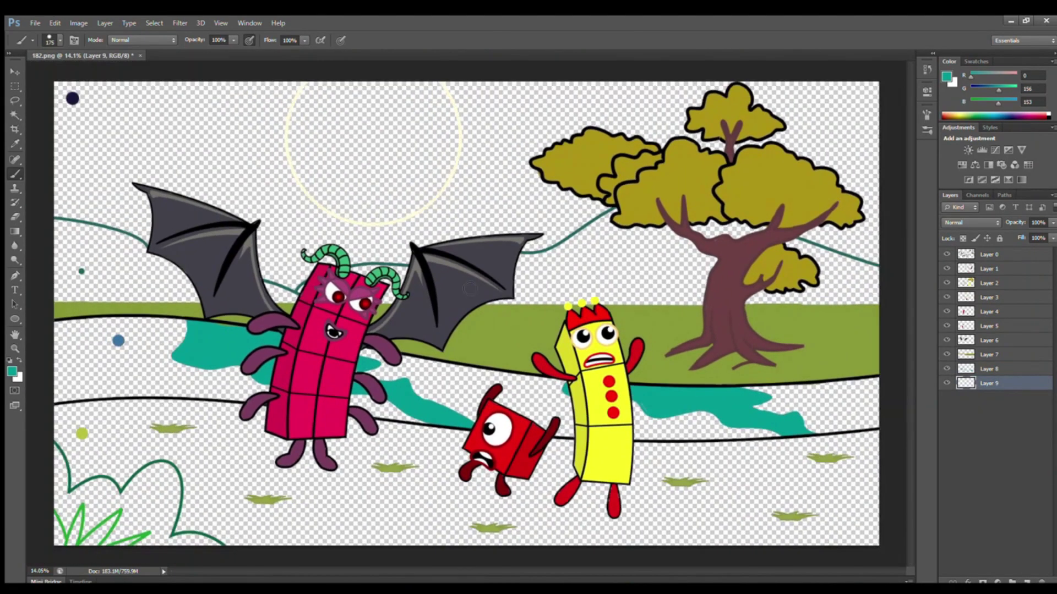
alt+click(118, 340)
drag(56, 393, 265, 403)
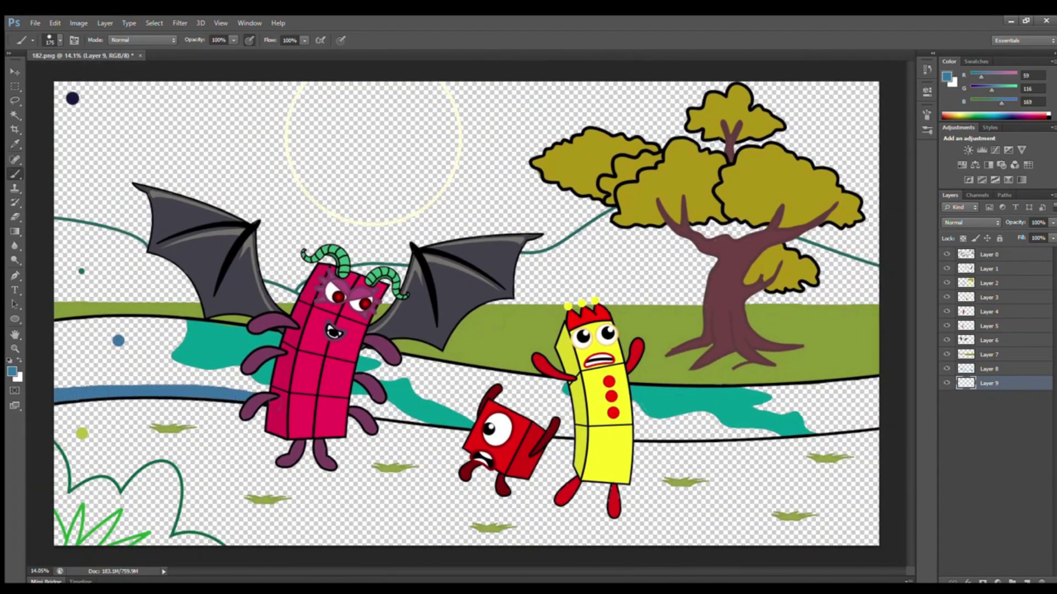
Fill the rest of the river with blue across the full width of the canvas on Layer 9
drag(557, 433, 878, 425)
key(bracketright)
key(bracketright)
key(bracketright)
key(bracketright)
mouse_move(83, 356)
mouse_down()
mouse_move(110, 380)
mouse_move(154, 359)
mouse_move(520, 380)
mouse_move(638, 416)
mouse_move(831, 412)
mouse_up()
Sample the bright green outline of the grass blades in the lower-left corner and fill them on Layer 1
click(994, 370)
click(990, 355)
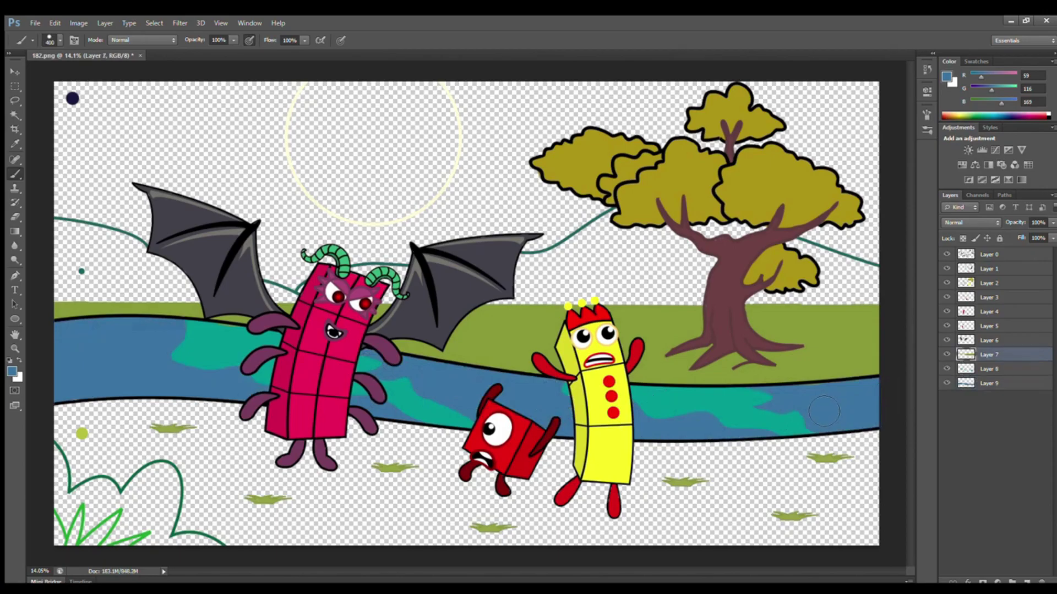
click(987, 385)
click(989, 269)
click(15, 145)
click(76, 521)
click(14, 174)
key(bracketleft)
key(bracketleft)
scroll(53, 546, up, 1)
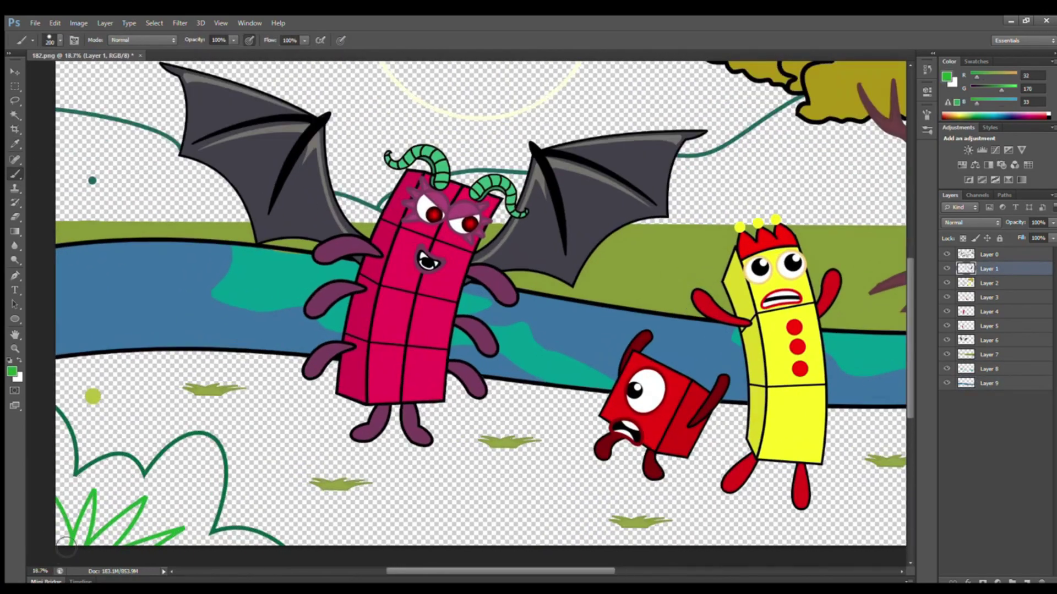
drag(132, 551, 166, 539)
Sample the dark green bush outline and fill the bush in the lower-left corner on Layer 2
click(989, 283)
click(15, 145)
click(70, 435)
click(15, 174)
key(bracketright)
key(bracketright)
key(bracketright)
mouse_move(57, 417)
mouse_down()
mouse_move(102, 468)
mouse_move(180, 459)
mouse_move(223, 506)
mouse_move(190, 542)
mouse_move(77, 457)
mouse_move(130, 512)
mouse_up()
key(bracketright)
key(bracketright)
key(bracketright)
key(bracketright)
scroll(129, 512, down, 1)
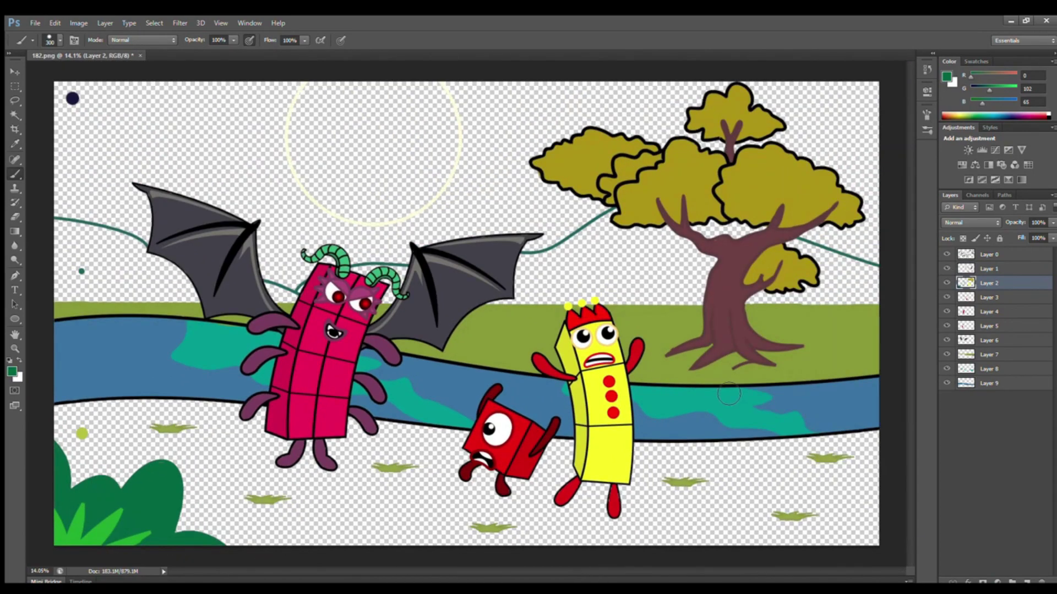
Add a layer beneath Layer 9 and fill the foreground ground with the lime green sampled from its dot
click(1006, 384)
ctrl+click(1027, 582)
click(15, 144)
click(82, 434)
click(15, 174)
key(bracketright)
key(bracketright)
mouse_move(78, 407)
mouse_down()
mouse_move(276, 441)
mouse_move(802, 488)
mouse_move(837, 507)
mouse_move(823, 544)
mouse_up()
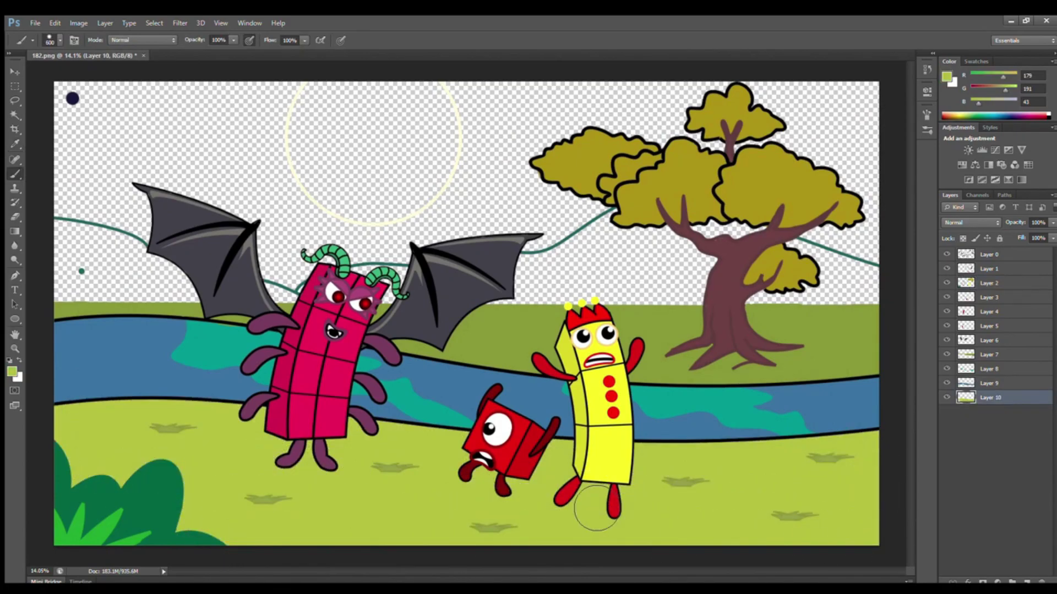
Add a layer for the left hill and fill it with the dark teal sampled from the dot inside it
key(ctrl+shift+alt+n)
alt+click(81, 271)
mouse_move(57, 230)
mouse_down()
mouse_move(266, 289)
mouse_move(62, 295)
mouse_up()
key(bracketright)
key(bracketright)
mouse_move(71, 250)
mouse_down()
mouse_move(77, 276)
mouse_move(130, 278)
mouse_up()
Add a layer beneath Layer 11 and fill the remaining hill from the winged character to the right edge with dark teal
click(1026, 582)
drag(1003, 417, 999, 432)
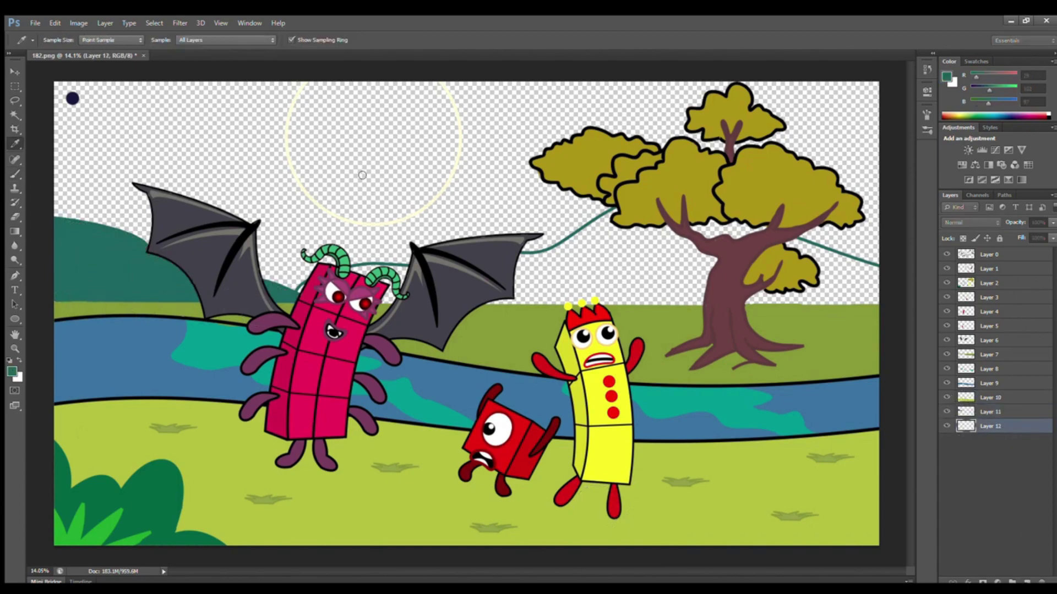
mouse_move(394, 287)
mouse_down()
mouse_move(550, 264)
mouse_move(804, 251)
mouse_move(702, 256)
mouse_move(560, 304)
mouse_up()
Add a layer beneath Layer 12 and fill the moon with the pale yellow sampled from its outline
click(1027, 582)
drag(1000, 426, 999, 446)
click(15, 144)
click(287, 148)
click(15, 174)
key(bracketleft)
mouse_move(318, 87)
mouse_down()
mouse_move(308, 130)
mouse_move(384, 219)
mouse_move(451, 141)
mouse_move(410, 97)
mouse_move(363, 198)
mouse_up()
Add another layer for the sky and fill it with the dark navy sampled from the upper-left dot
key(ctrl+shift+alt+n)
click(15, 144)
click(72, 99)
click(15, 174)
key(bracketright)
mouse_move(71, 103)
mouse_down()
mouse_move(803, 103)
mouse_move(508, 113)
mouse_move(692, 151)
mouse_move(820, 220)
mouse_move(360, 175)
mouse_move(144, 254)
mouse_up()
mouse_move(268, 259)
mouse_down()
mouse_move(563, 252)
mouse_move(607, 234)
mouse_up()
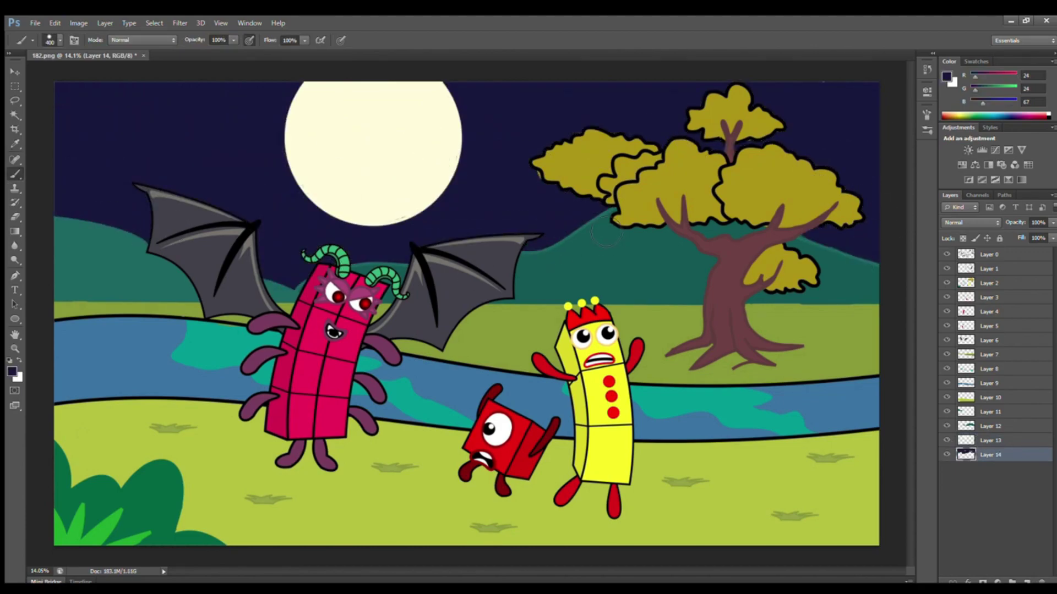
Shade the far grass band and the ground around the tree on Layer 7 with darker olive (RGB 109, 124, 31)
click(987, 357)
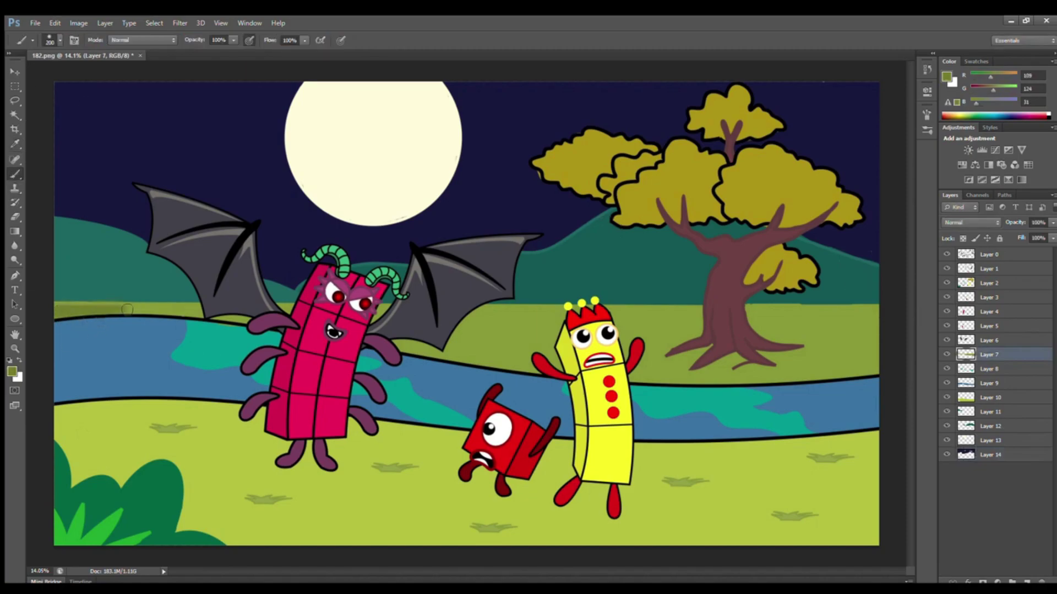
mouse_move(460, 333)
mouse_down()
mouse_move(511, 324)
mouse_move(513, 348)
mouse_move(648, 376)
mouse_move(761, 326)
mouse_move(778, 360)
mouse_up()
click(989, 255)
key(bracketleft)
key(bracketleft)
key(bracketleft)
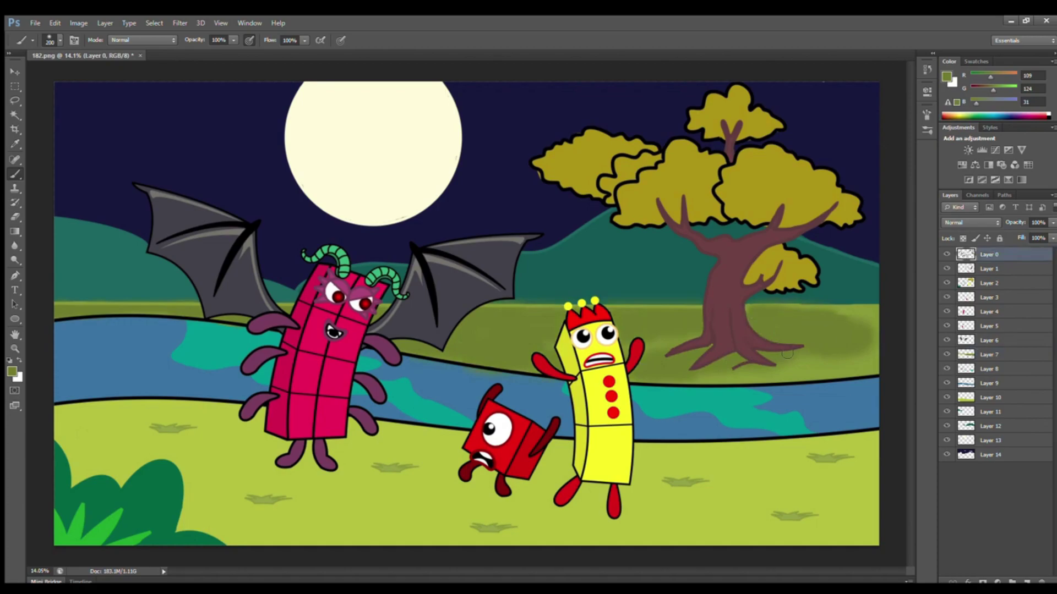
Paint cloud bands across the night sky on Layer 14 with a slightly lighter navy
key(alt+comma)
key(i)
click(325, 208)
key(b)
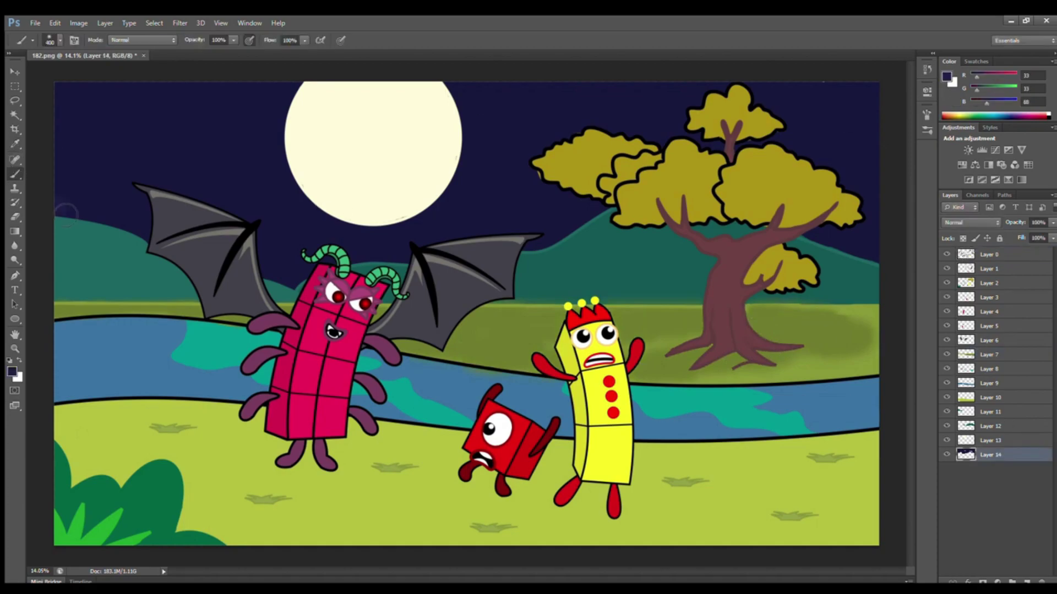
mouse_move(110, 137)
mouse_down()
mouse_move(481, 141)
mouse_move(488, 229)
mouse_move(270, 219)
mouse_up()
Paint a glow around the moon on Layer 14 with a lighter blue-violet (RGB 57, 57, 119)
key(i)
click(353, 165)
key(Return)
mouse_move(273, 147)
mouse_down()
mouse_move(390, 161)
mouse_move(378, 225)
mouse_move(449, 204)
mouse_up()
scroll(542, 182, up, 1)
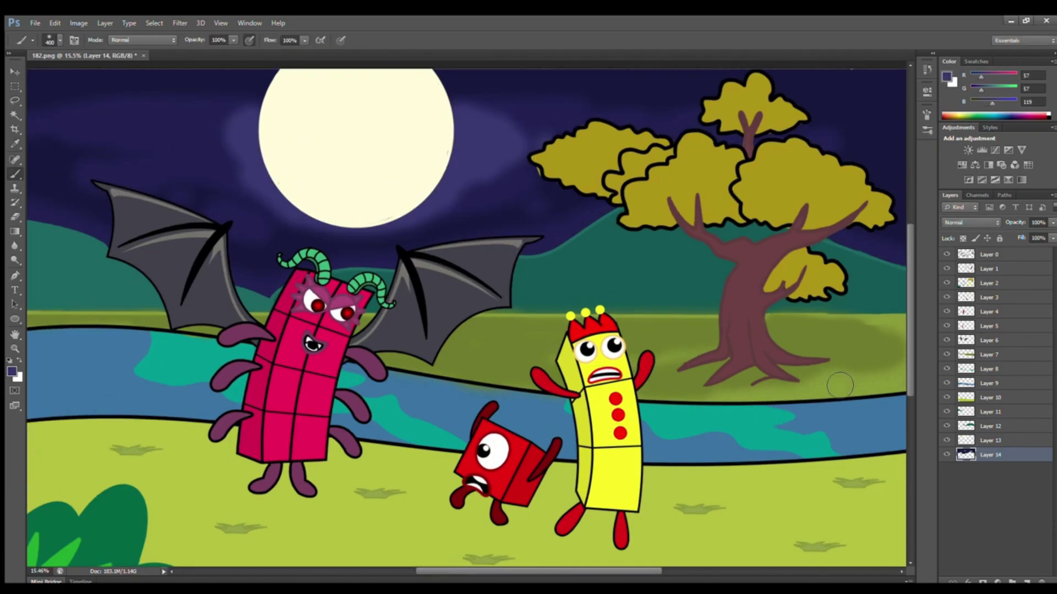
Paint ground shadows beneath the three block characters on Layer 10 with darker green (RGB 152, 162, 34)
click(991, 397)
key(i)
click(462, 512)
key(b)
mouse_move(462, 514)
mouse_down()
mouse_move(625, 551)
mouse_move(598, 519)
mouse_up()
drag(256, 487, 255, 473)
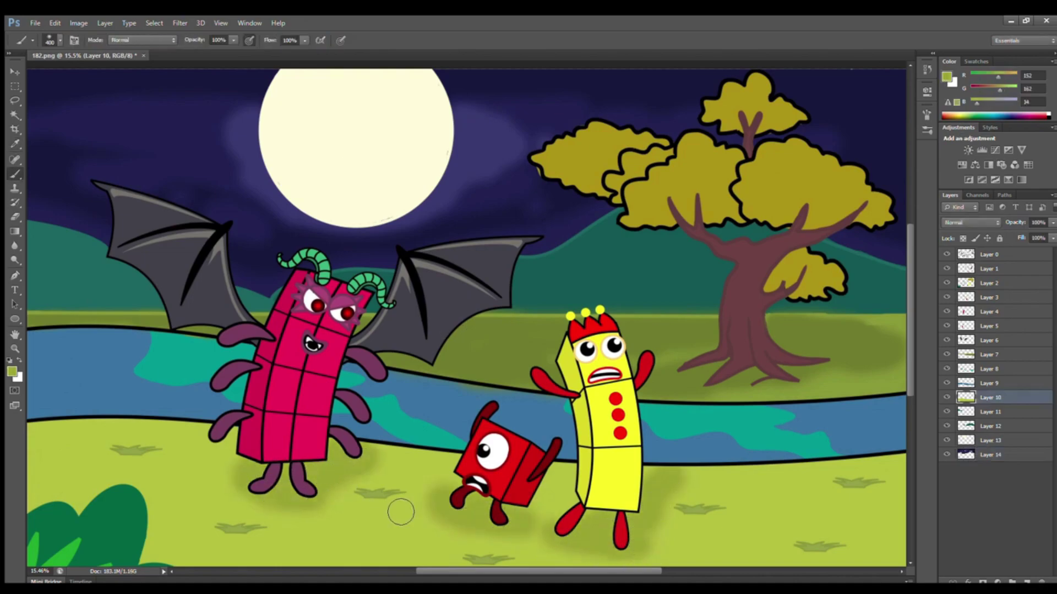
scroll(522, 523, down, 1)
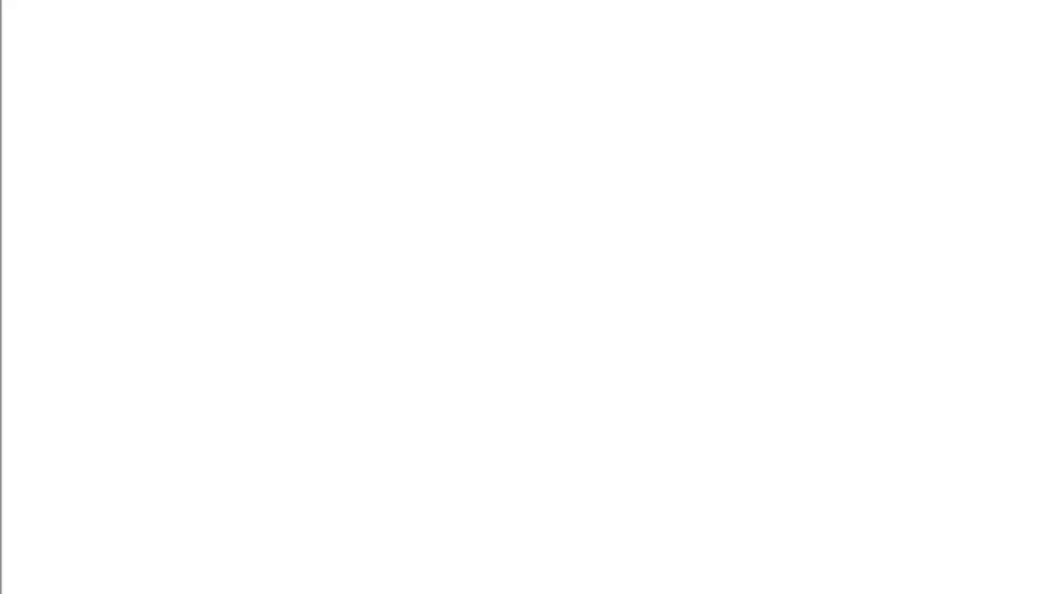